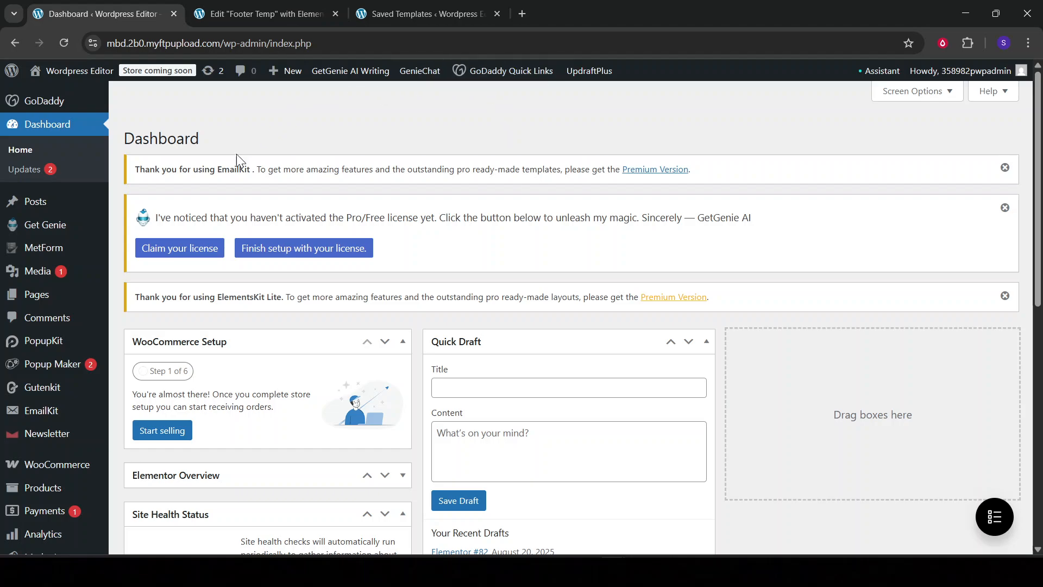
# Open the Theme Builder for the site's templates
pyautogui.scroll(-10, 123, 327)
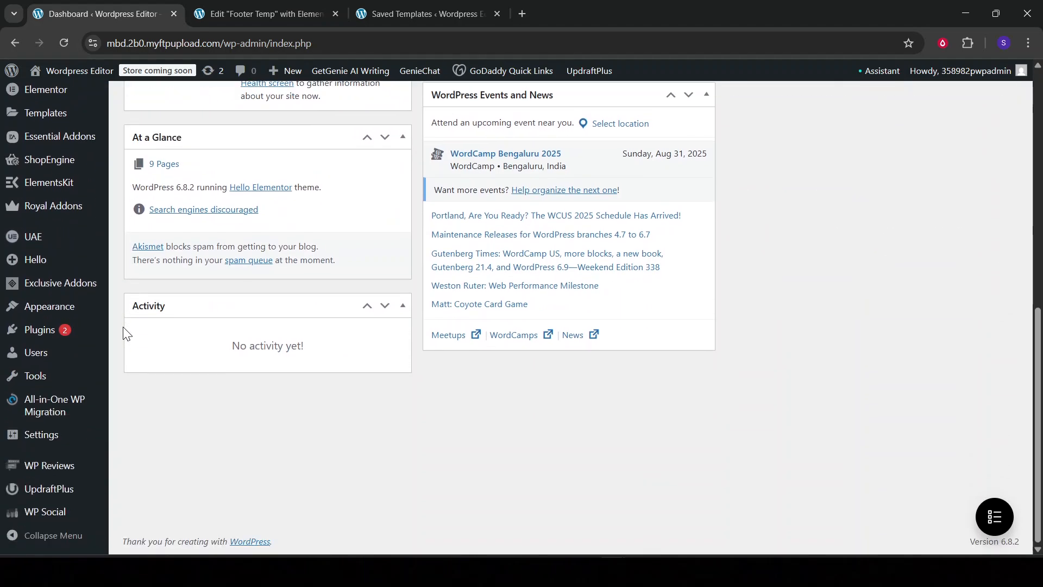
pyautogui.moveTo(84, 116)
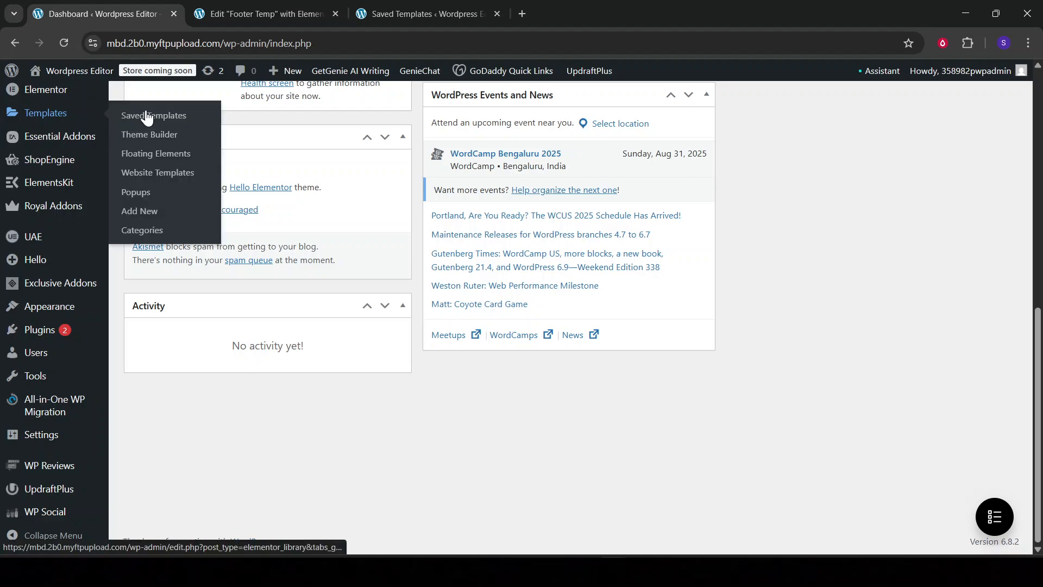
pyautogui.click(184, 139)
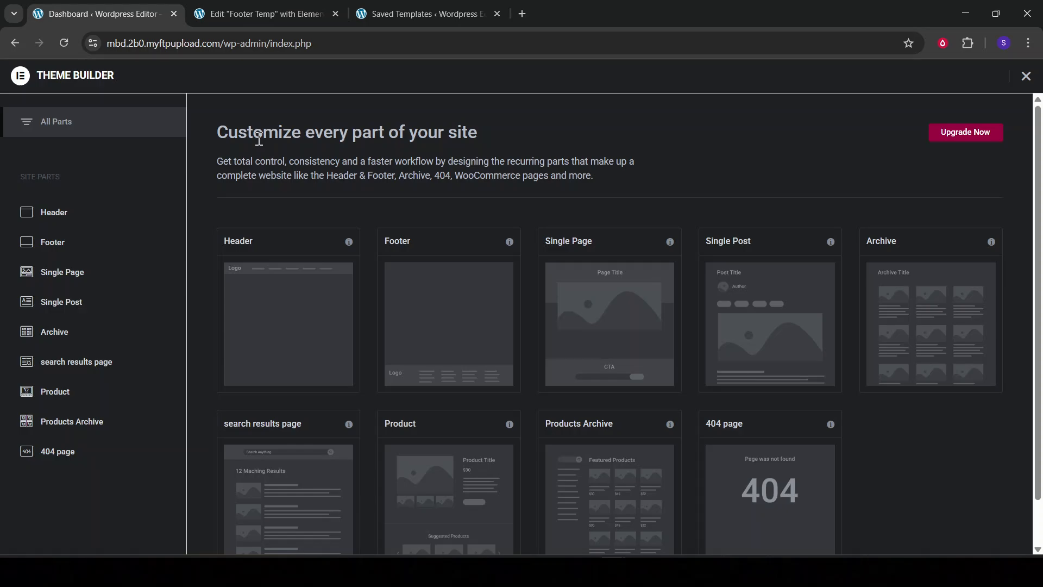
# Switch to the Footer Temp editor and set the "Visit Again And Explore More From Us." text's self-alignment to Start for desktop
pyautogui.click(234, 14)
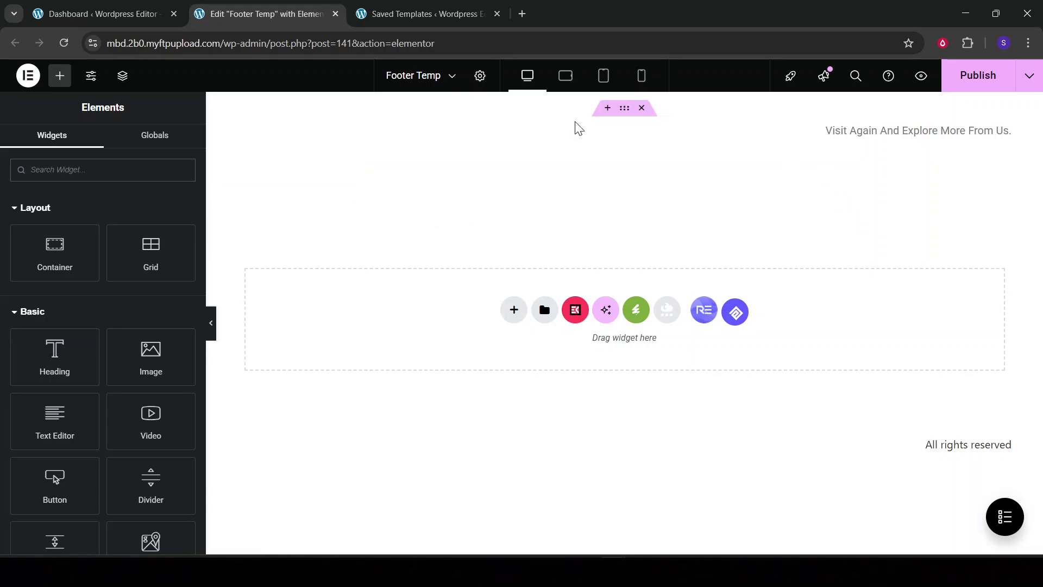
pyautogui.click(832, 130)
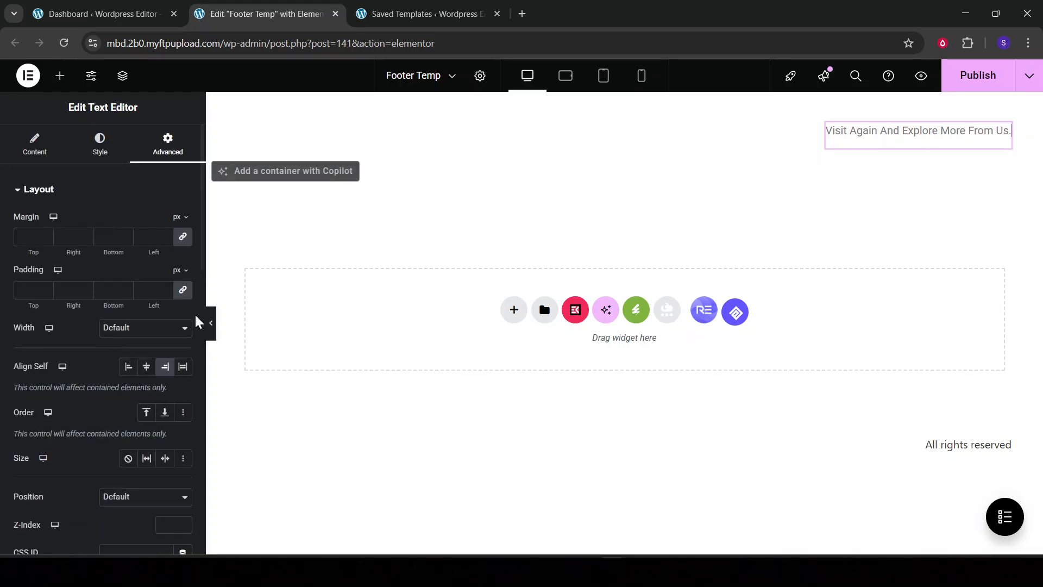
pyautogui.click(131, 374)
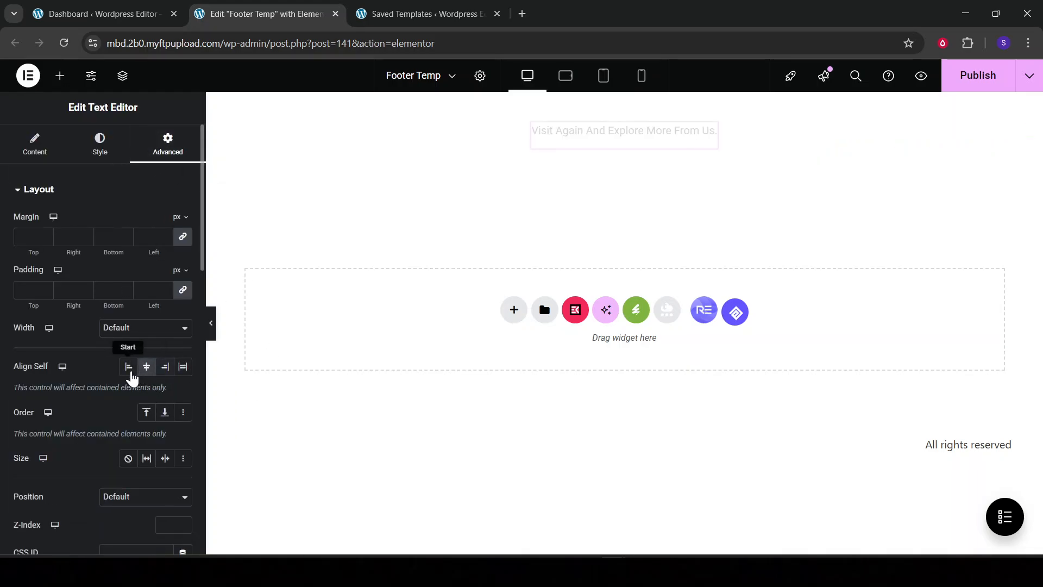
pyautogui.click(538, 517)
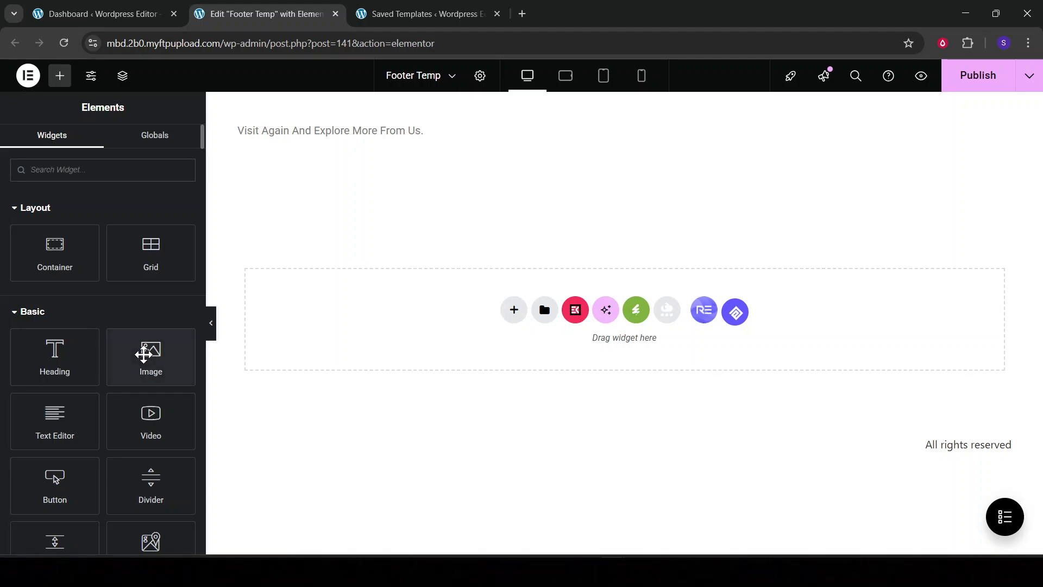
pyautogui.moveTo(141, 353); pyautogui.dragTo(449, 136)
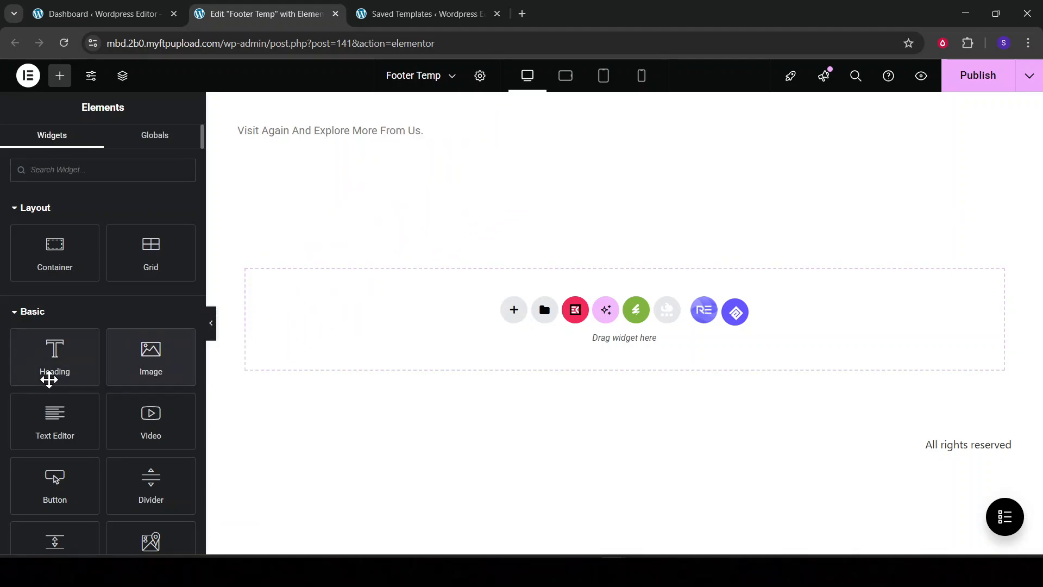
pyautogui.moveTo(52, 370); pyautogui.dragTo(429, 135)
pyautogui.moveTo(54, 418); pyautogui.dragTo(147, 367)
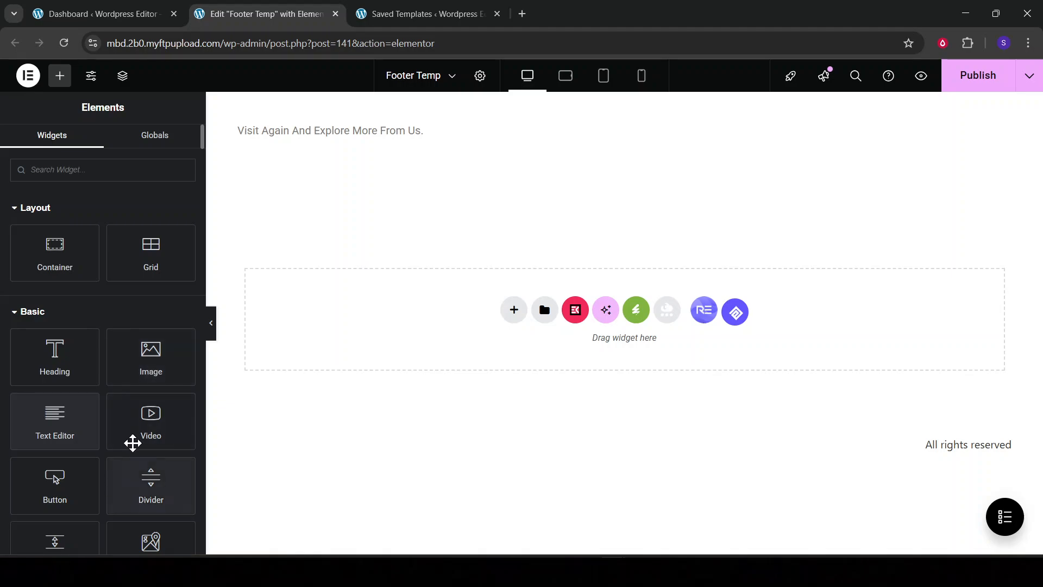
pyautogui.scroll(-2, 168, 469)
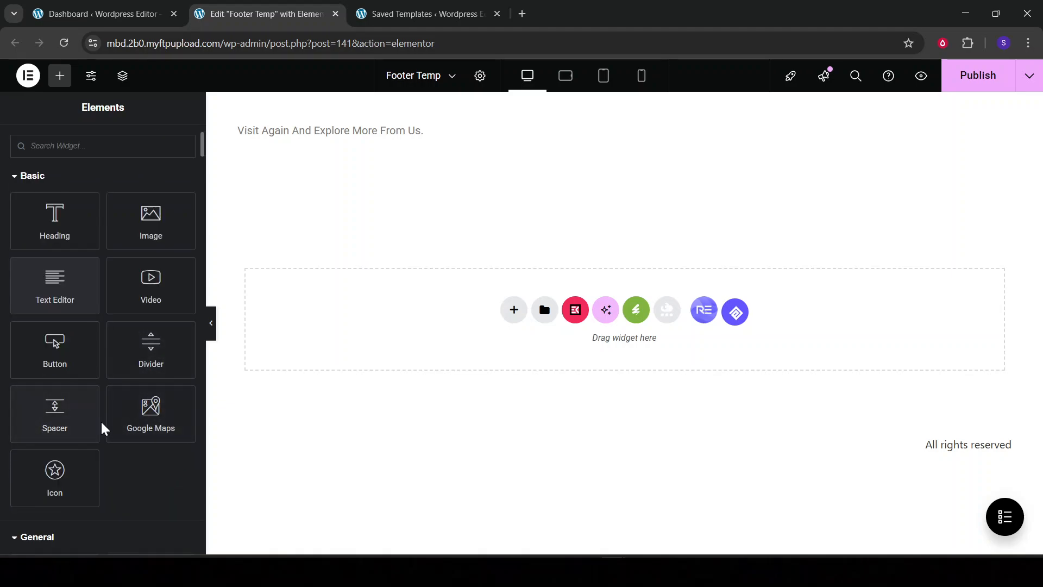
pyautogui.scroll(1, 109, 428)
pyautogui.scroll(1, 120, 429)
pyautogui.moveTo(151, 356); pyautogui.dragTo(179, 375)
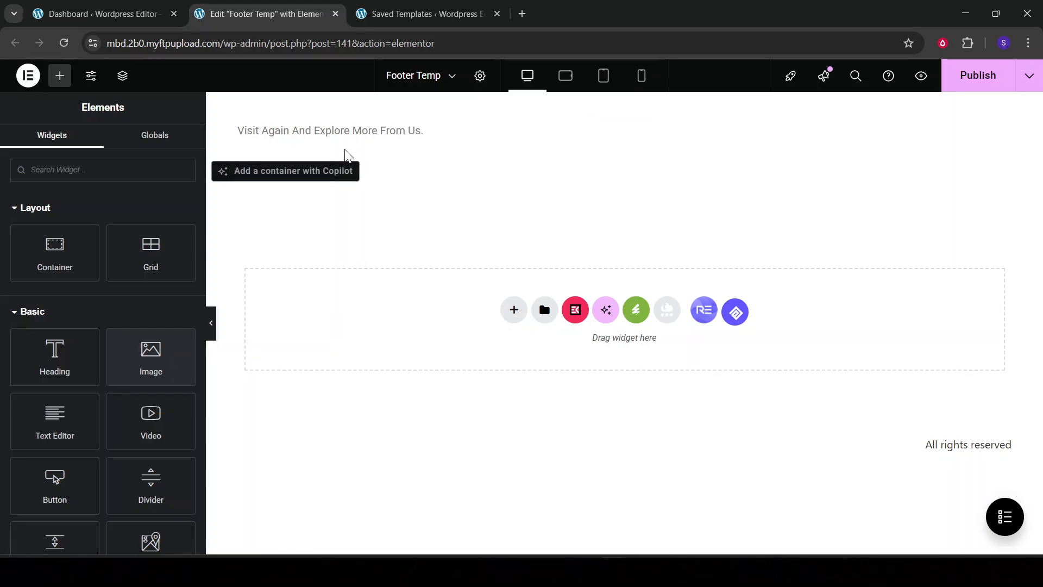
# Examine the "Visit Again And Explore More From Us." text's style and layout settings, including its typography and font family choices
pyautogui.click(331, 140)
pyautogui.click(100, 143)
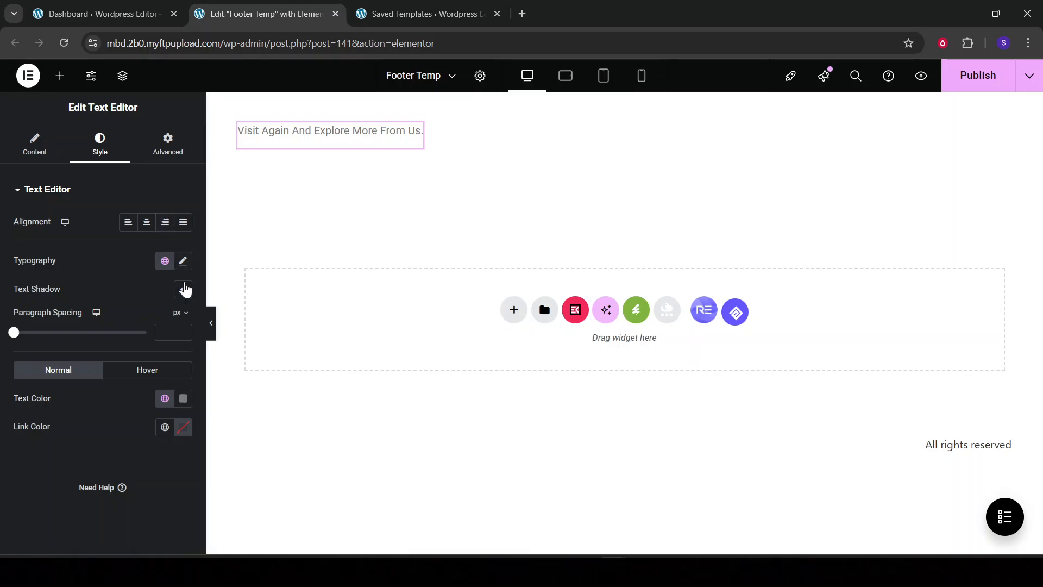
pyautogui.click(168, 149)
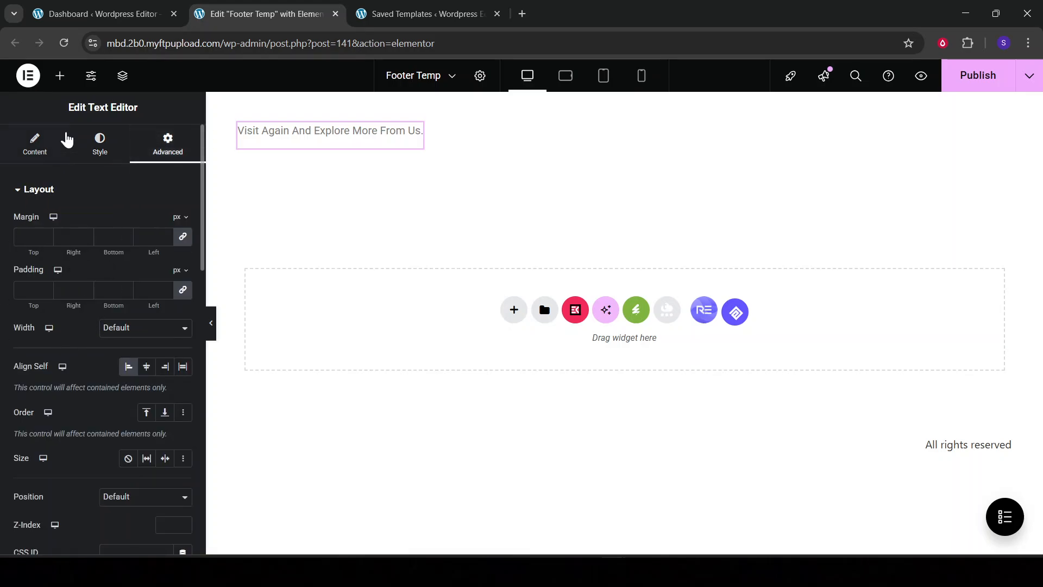
pyautogui.click(102, 147)
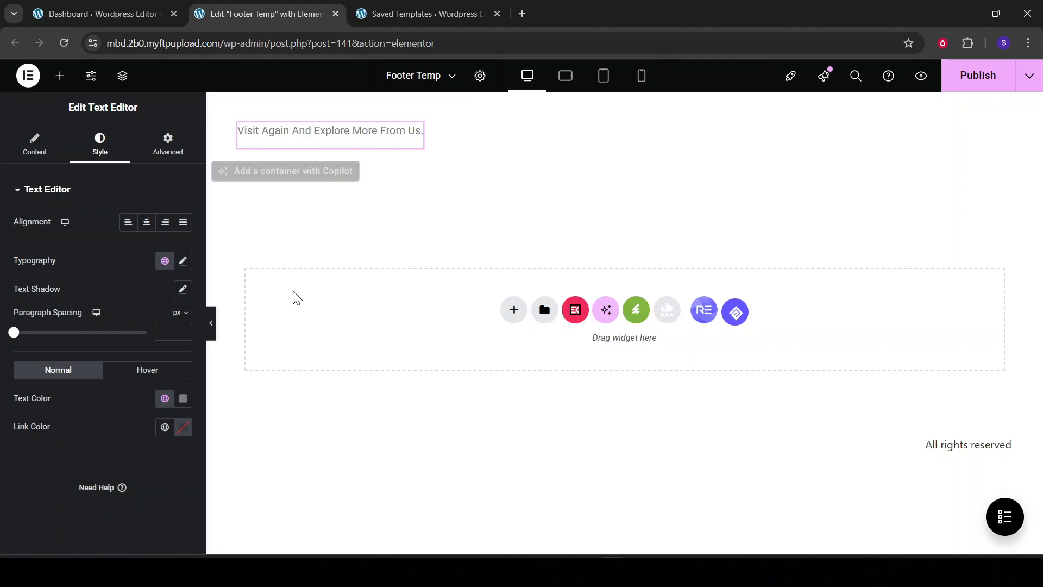
pyautogui.click(183, 260)
pyautogui.click(146, 326)
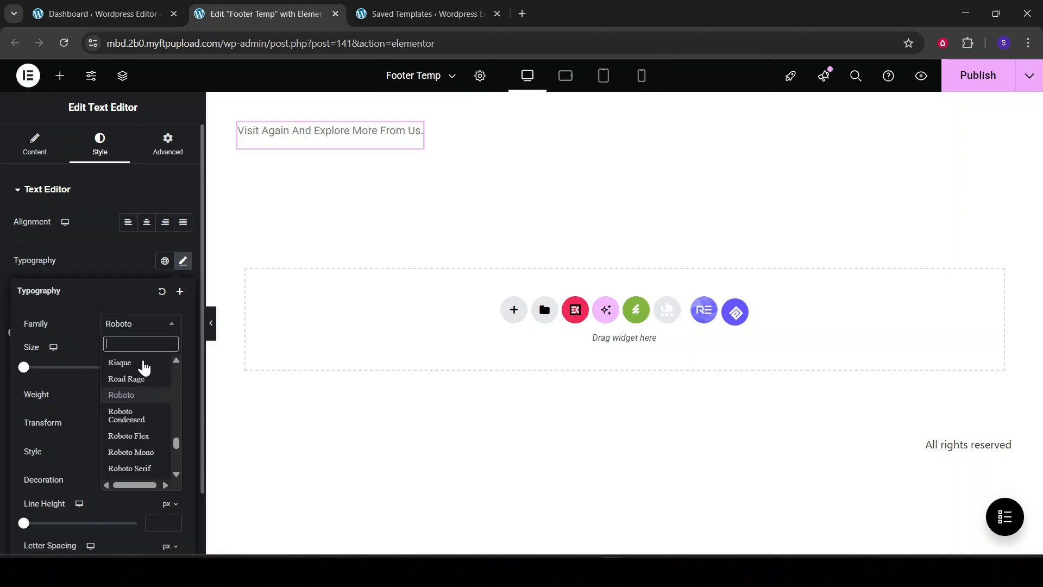
pyautogui.click(168, 327)
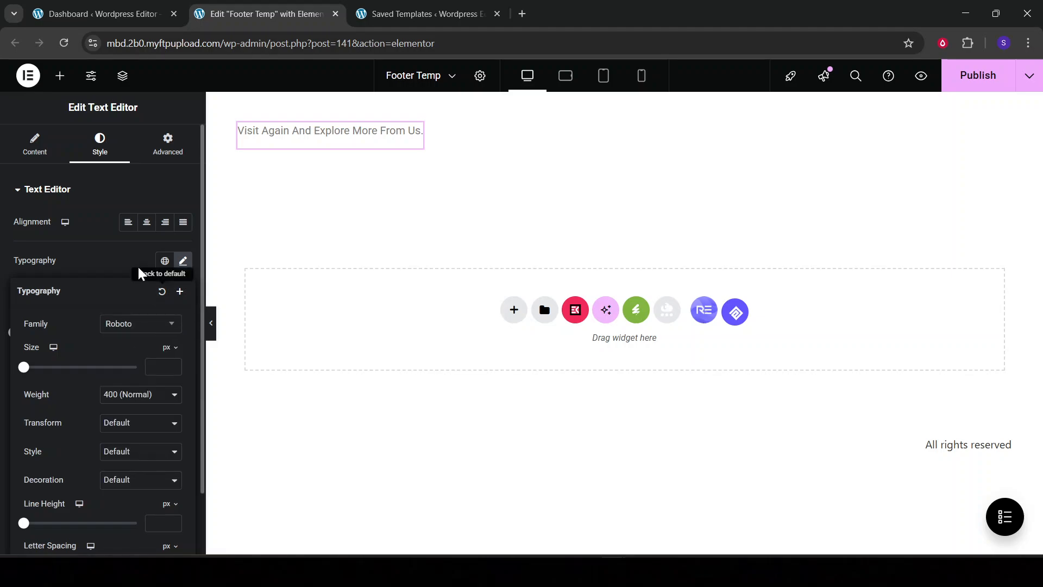
pyautogui.click(124, 268)
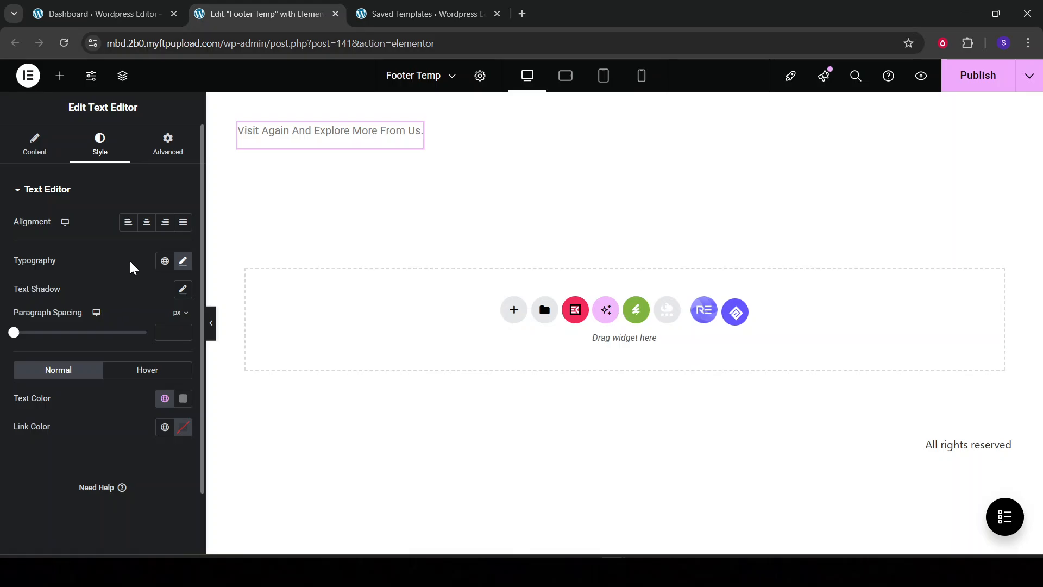
# Expand the Responsive visibility settings in the text widget's advanced options
pyautogui.click(168, 145)
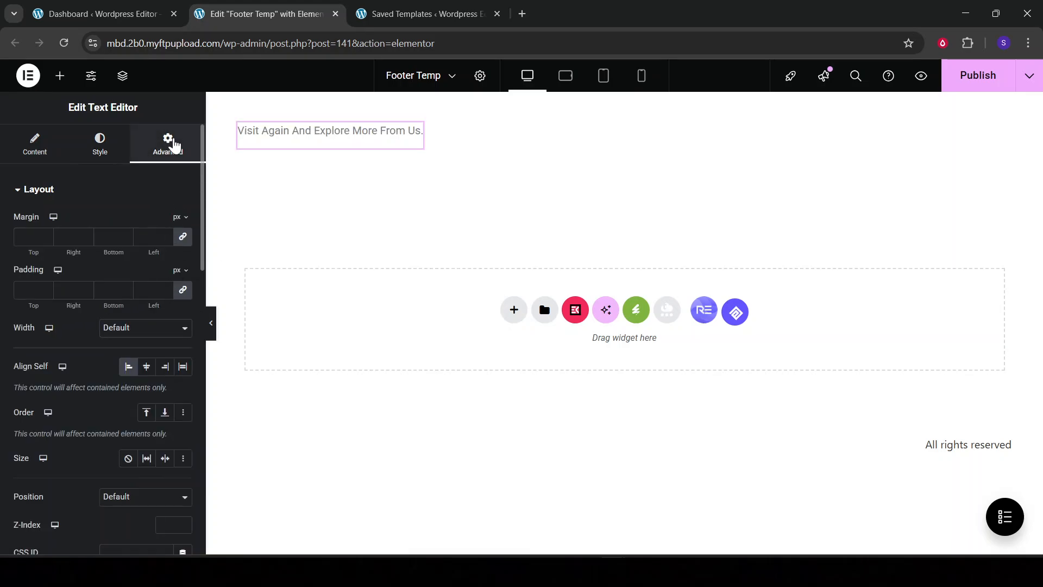
pyautogui.scroll(-15, 144, 422)
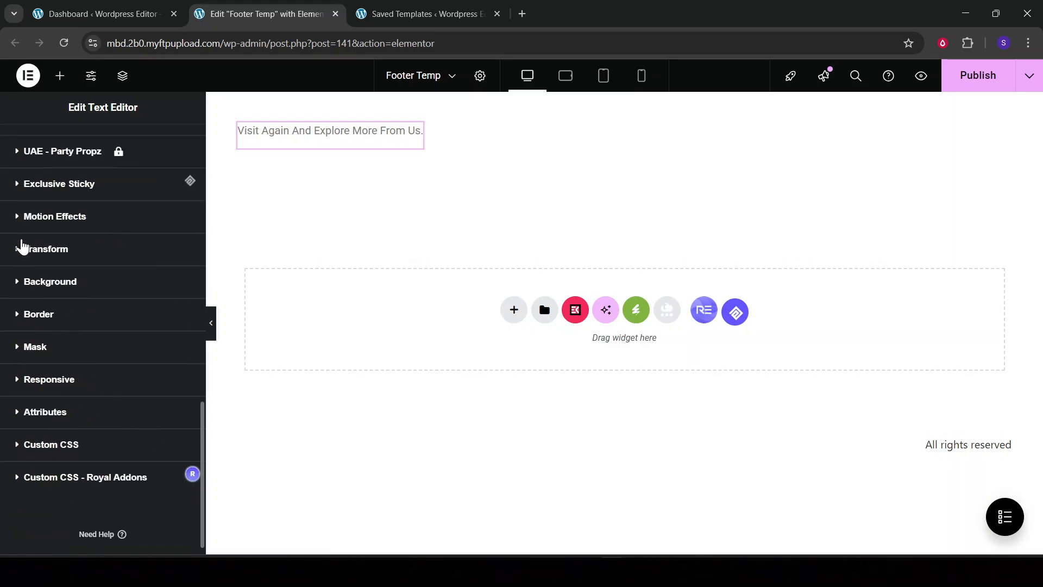
pyautogui.click(18, 380)
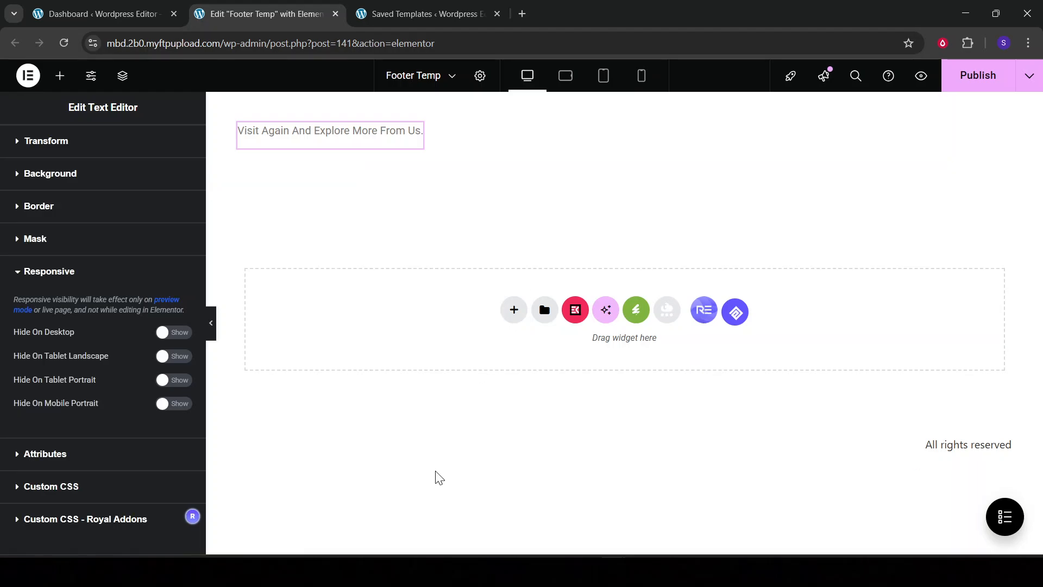
# Preview the footer in mobile portrait, tablet portrait, tablet landscape and desktop layouts, and view the publishing options
pyautogui.click(641, 75)
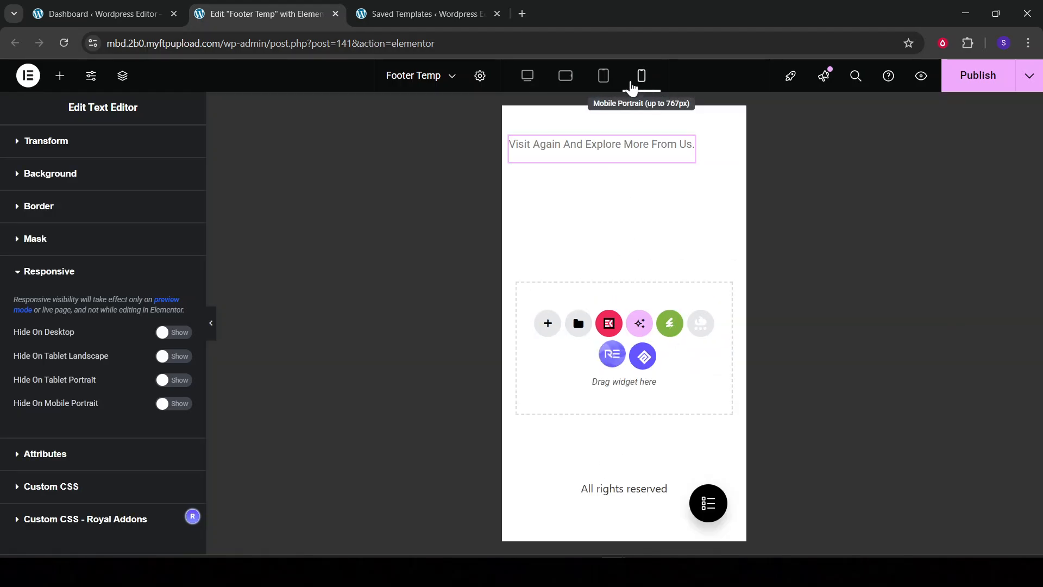
pyautogui.click(602, 76)
pyautogui.click(567, 76)
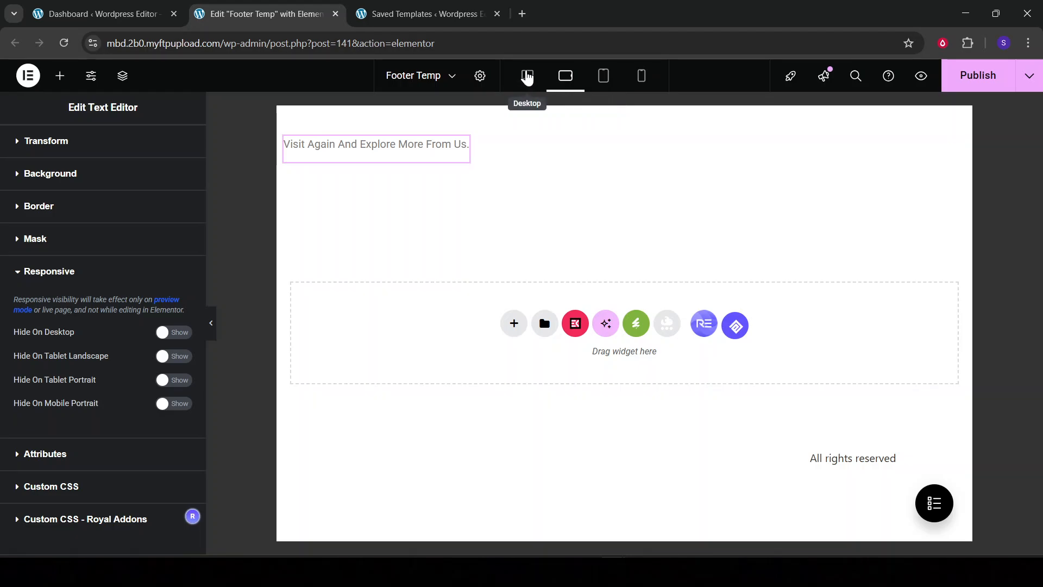
pyautogui.click(527, 76)
pyautogui.click(571, 79)
pyautogui.click(603, 77)
pyautogui.click(641, 77)
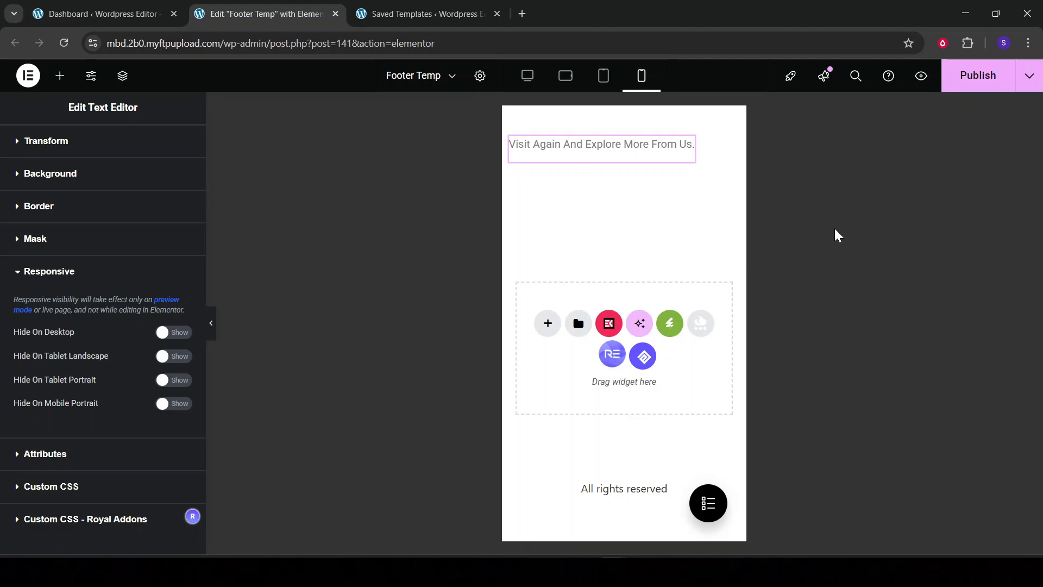
pyautogui.click(1029, 75)
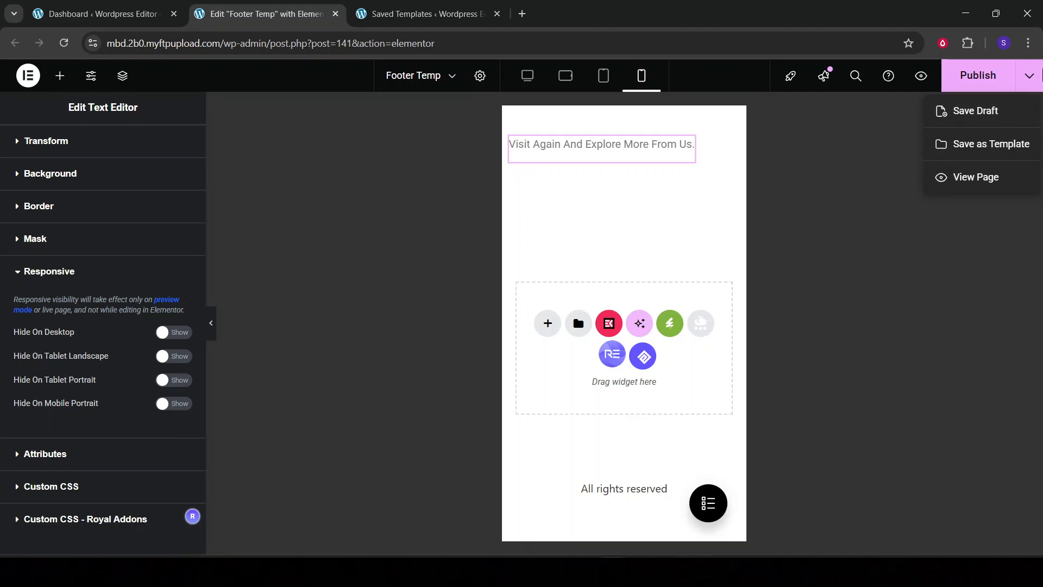
pyautogui.click(1027, 76)
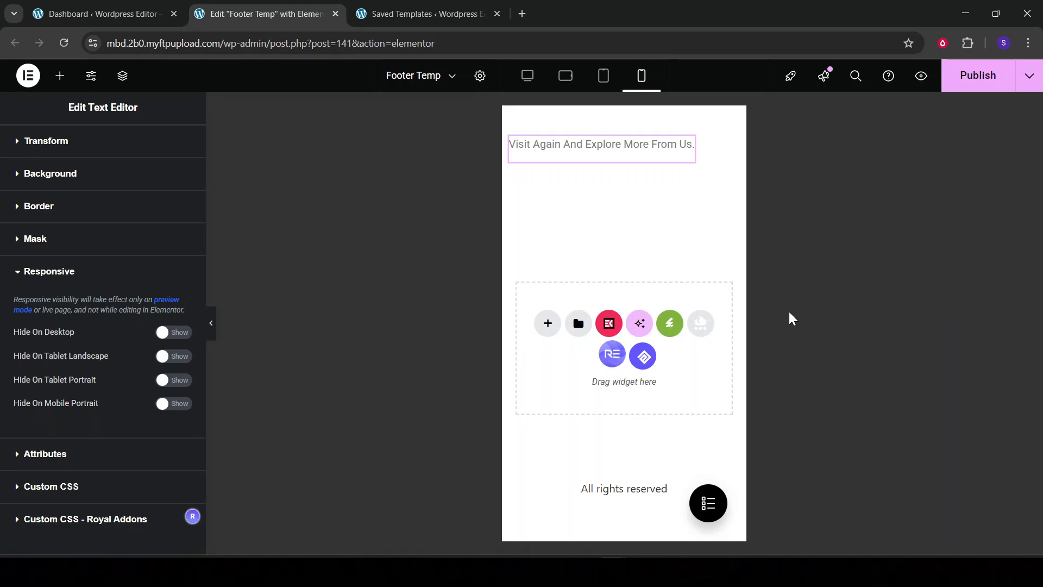
# Set the "Visit Again And Explore More From Us." text's self-alignment to End for mobile portrait, trying Center as well
pyautogui.scroll(5, 192, 218)
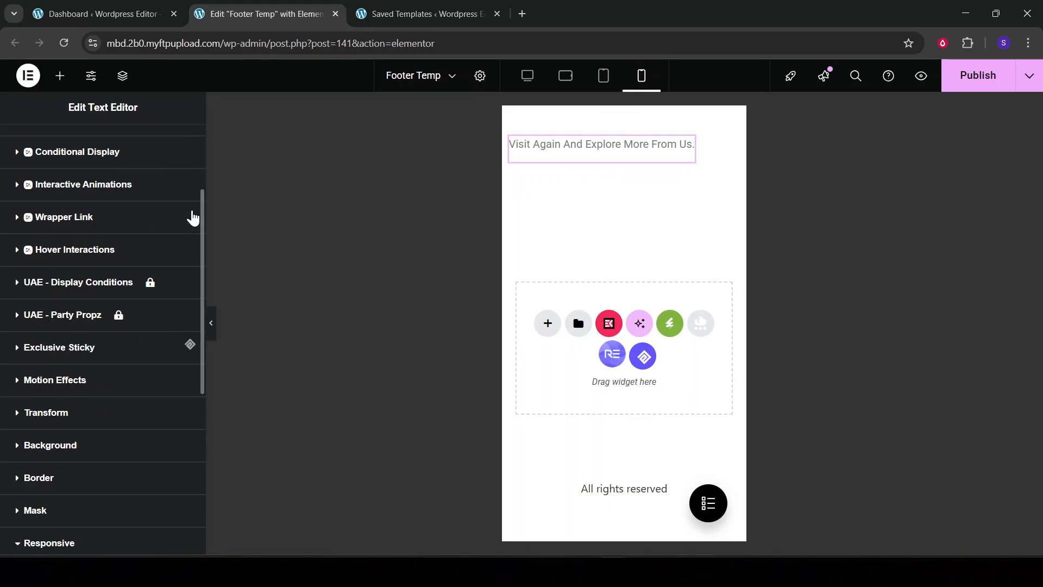
pyautogui.scroll(3, 193, 217)
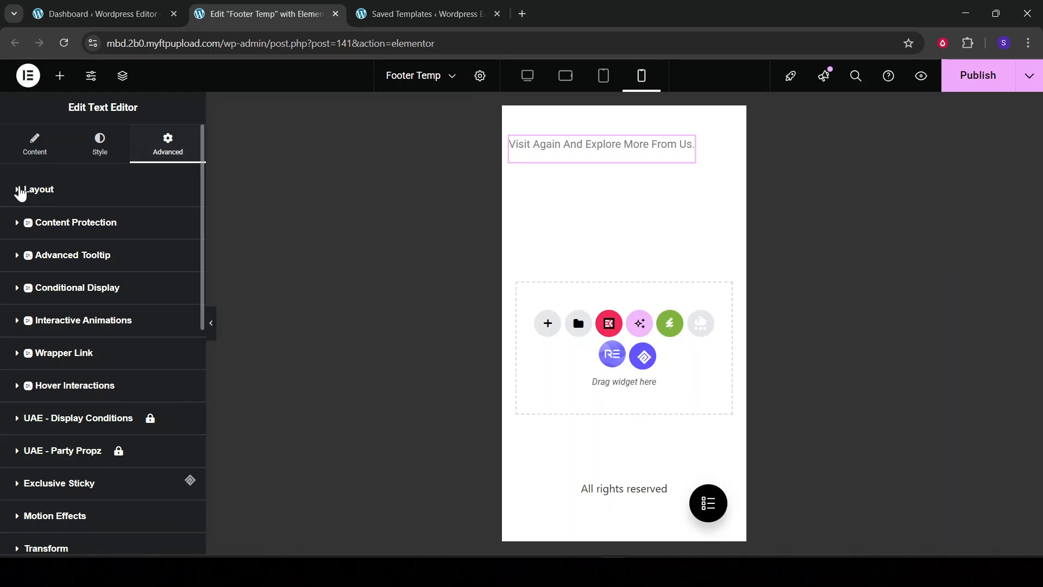
pyautogui.click(20, 191)
pyautogui.click(171, 371)
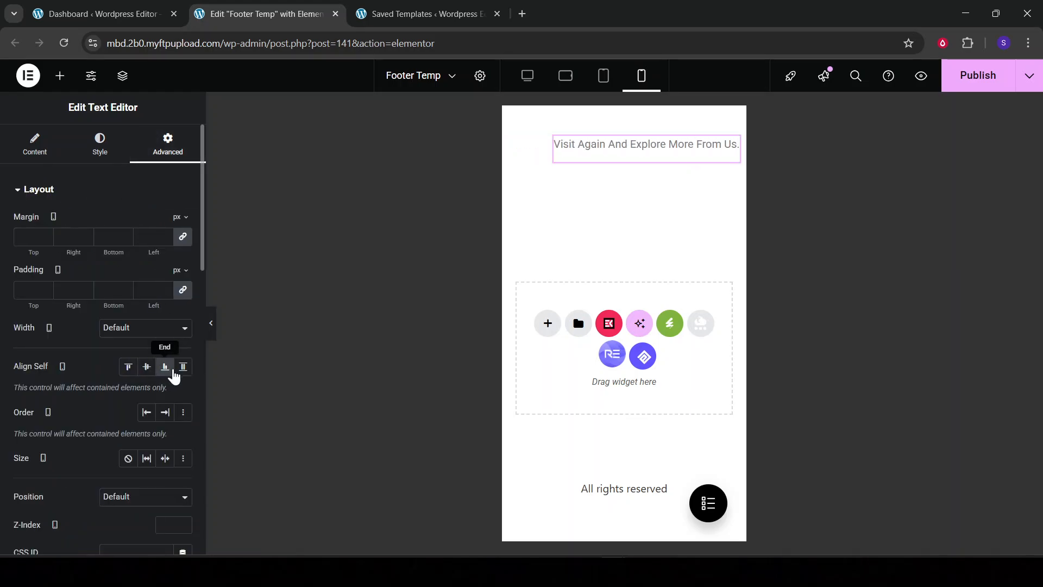
pyautogui.click(146, 367)
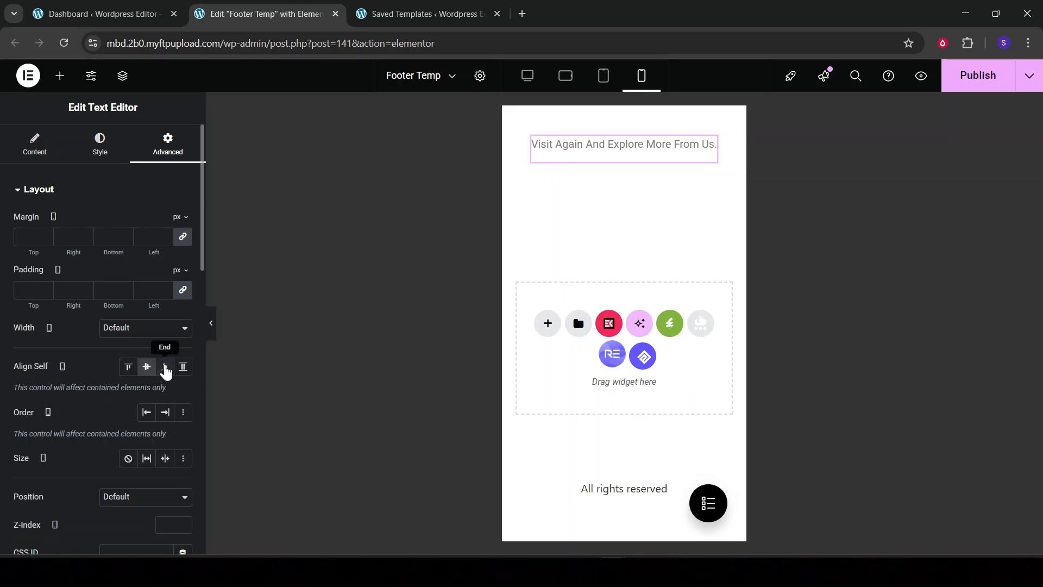
# Set the text's self-alignment to End for tablet portrait and tablet landscape, and check the tablet portrait and mobile previews
pyautogui.click(595, 75)
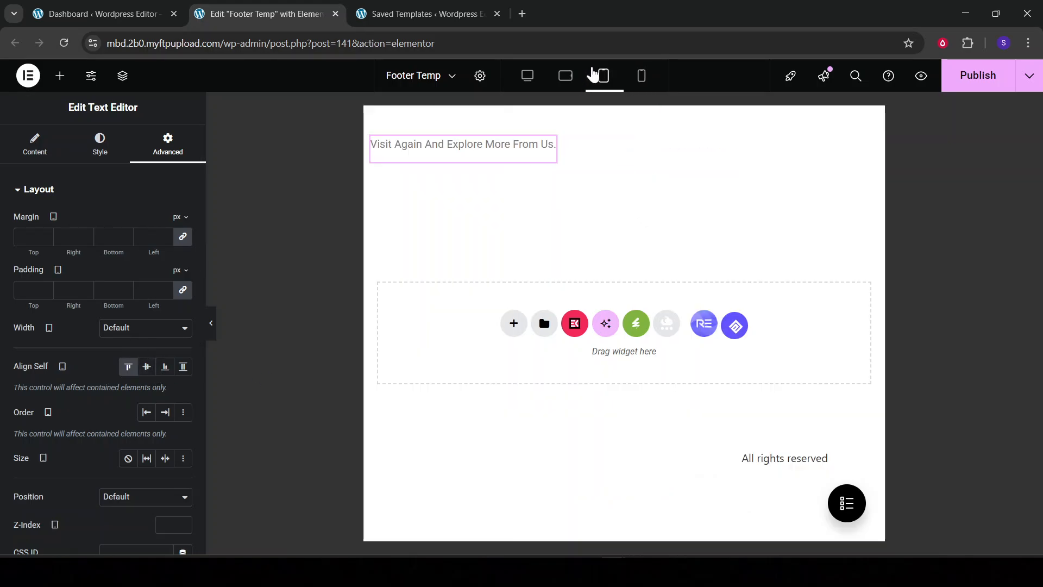
pyautogui.click(164, 367)
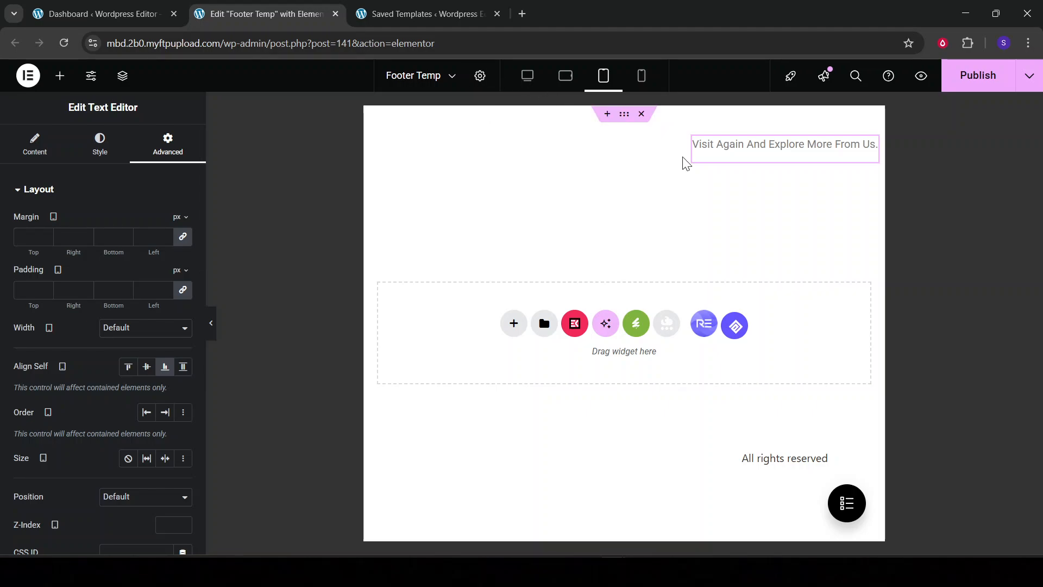
pyautogui.click(568, 81)
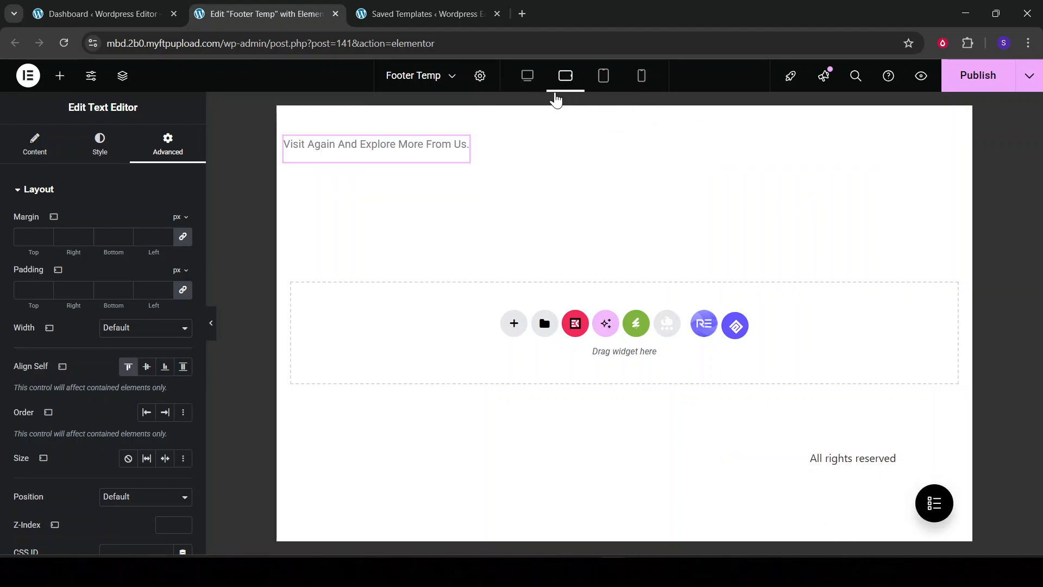
pyautogui.click(164, 367)
pyautogui.click(603, 76)
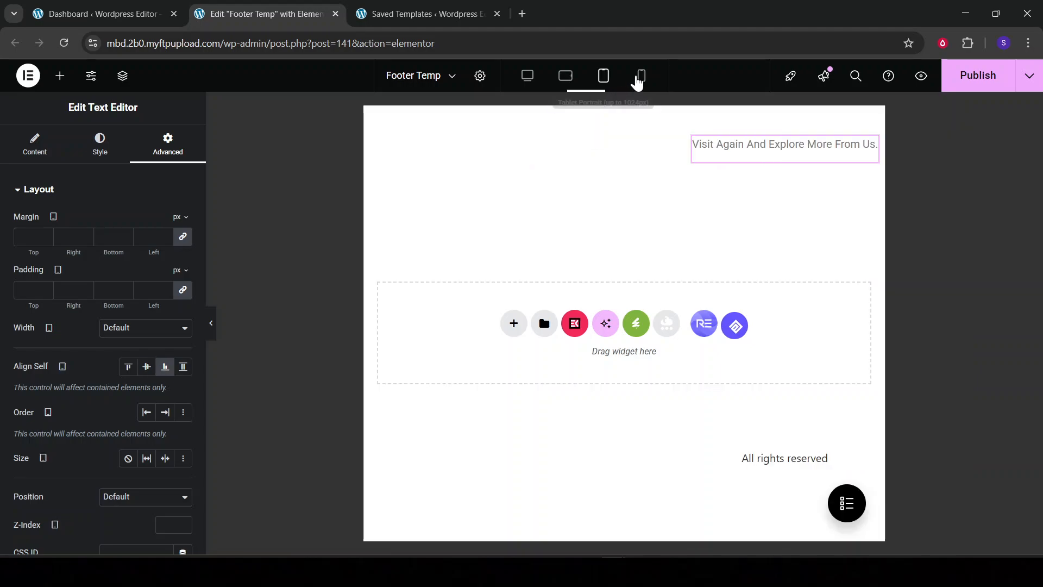
pyautogui.click(640, 77)
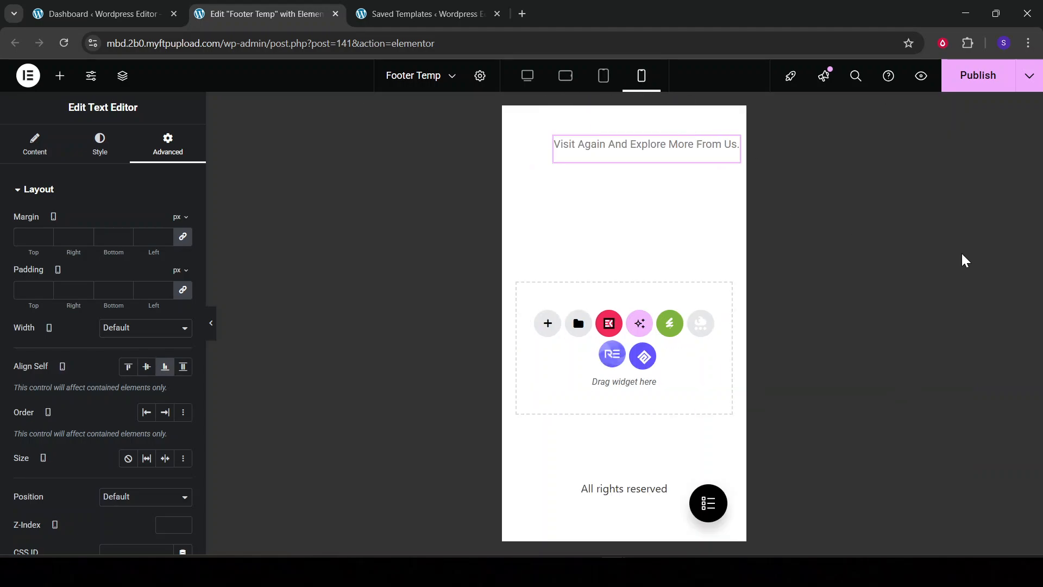